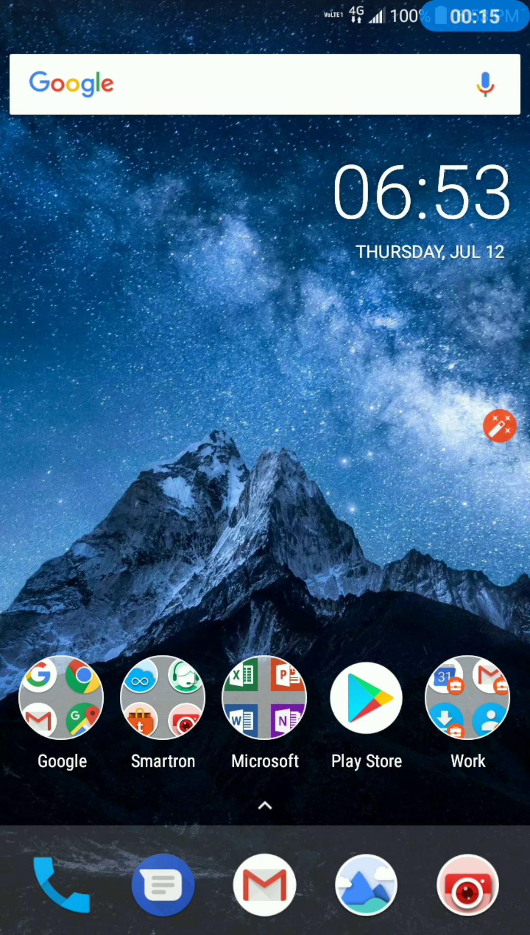
Step: Open the Work apps folder on the home screen, then close it again
{"action": "left_click_drag", "start_coordinate": [467, 697], "coordinate": [466, 697]}
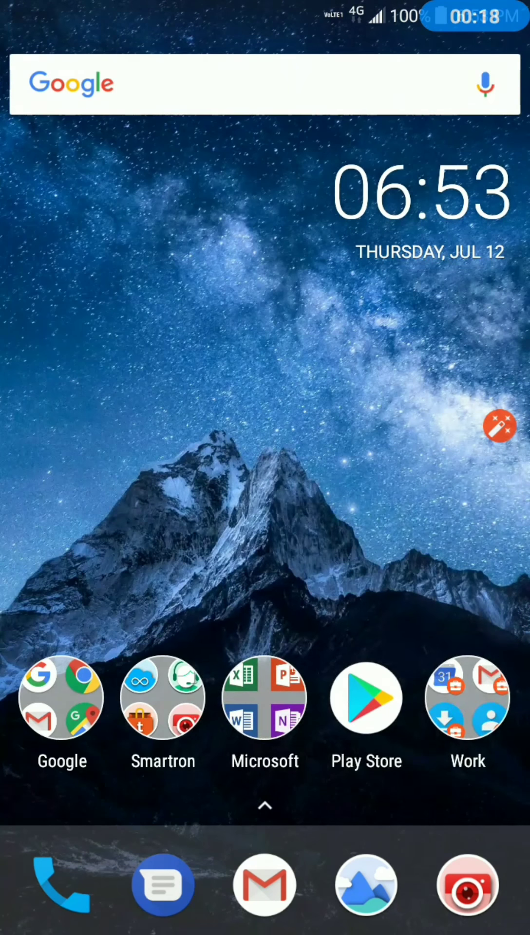
{"action": "left_click", "coordinate": [467, 697]}
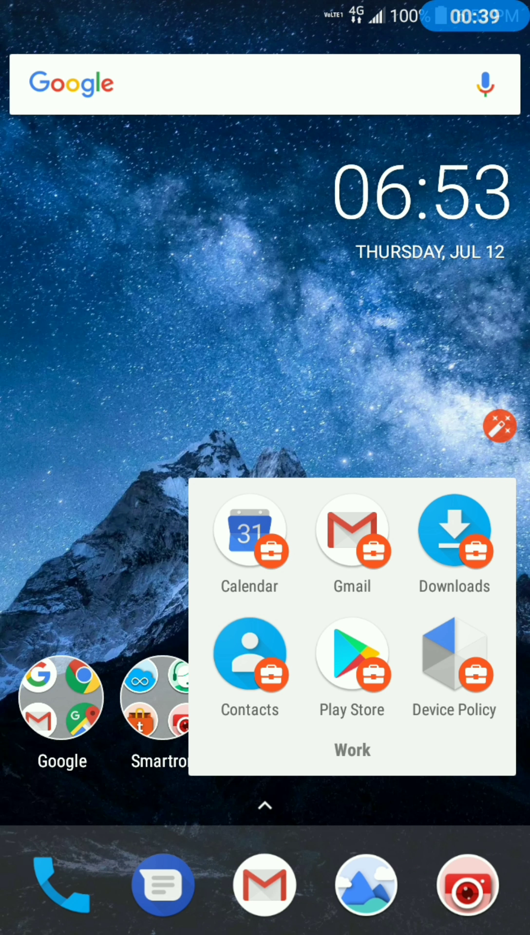
{"action": "left_click", "coordinate": [83, 463]}
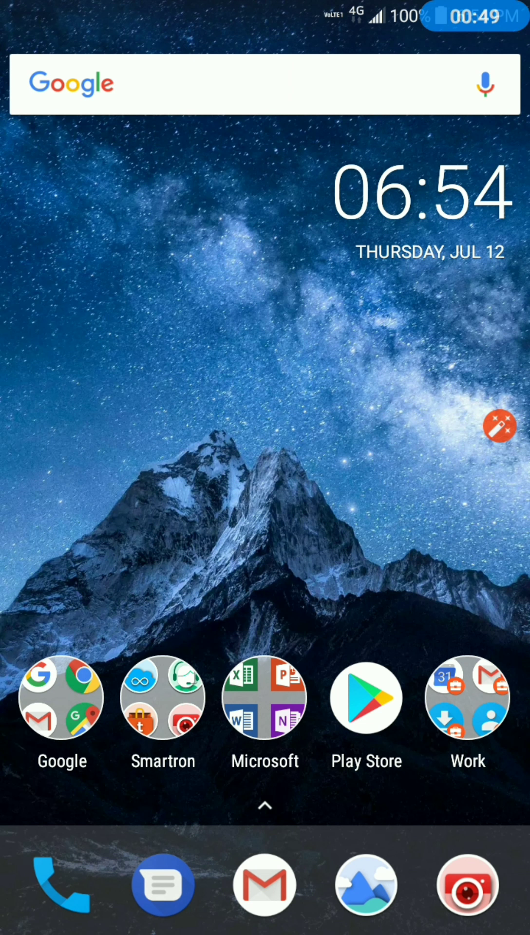
Step: Bring up the app drawer and scroll through the installed apps to Settings
{"action": "left_click_drag", "start_coordinate": [265, 767], "coordinate": [265, 365]}
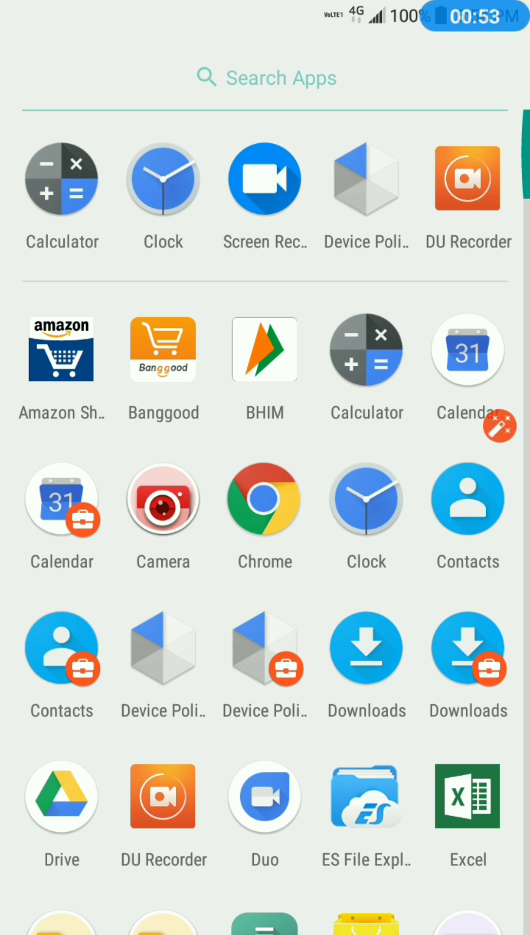
{"action": "left_click_drag", "start_coordinate": [391, 843], "coordinate": [406, 626]}
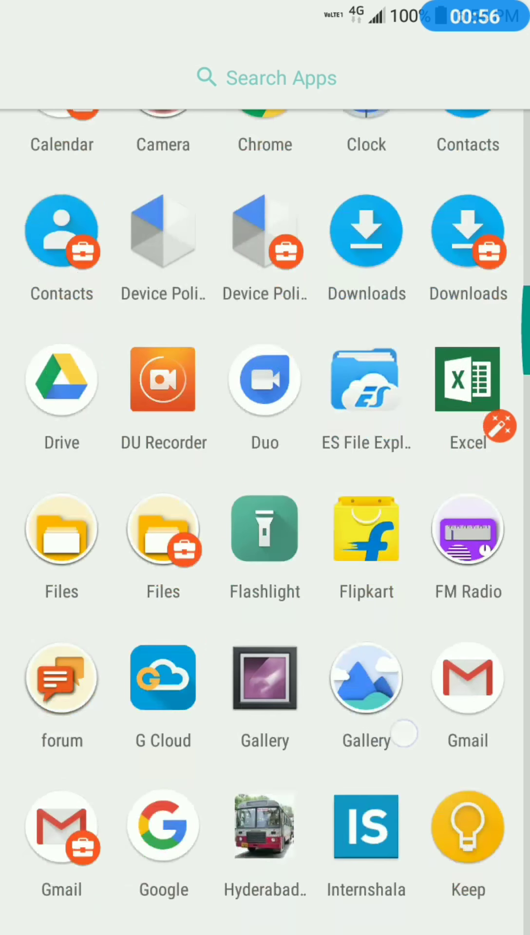
{"action": "left_click_drag", "start_coordinate": [403, 735], "coordinate": [402, 555]}
{"action": "left_click_drag", "start_coordinate": [401, 804], "coordinate": [401, 584]}
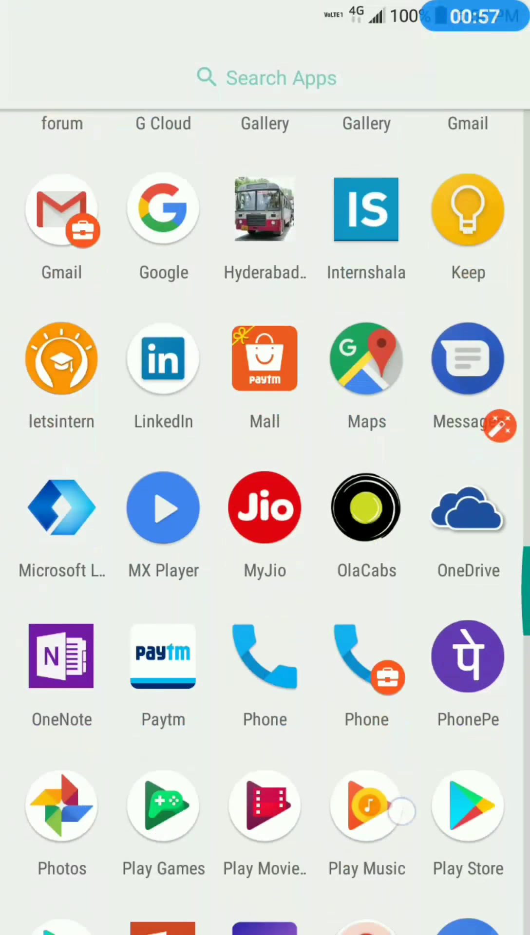
{"action": "mouse_move", "coordinate": [400, 811]}
{"action": "left_mouse_down"}
{"action": "mouse_move", "coordinate": [401, 599]}
{"action": "mouse_move", "coordinate": [403, 628]}
{"action": "left_mouse_up"}
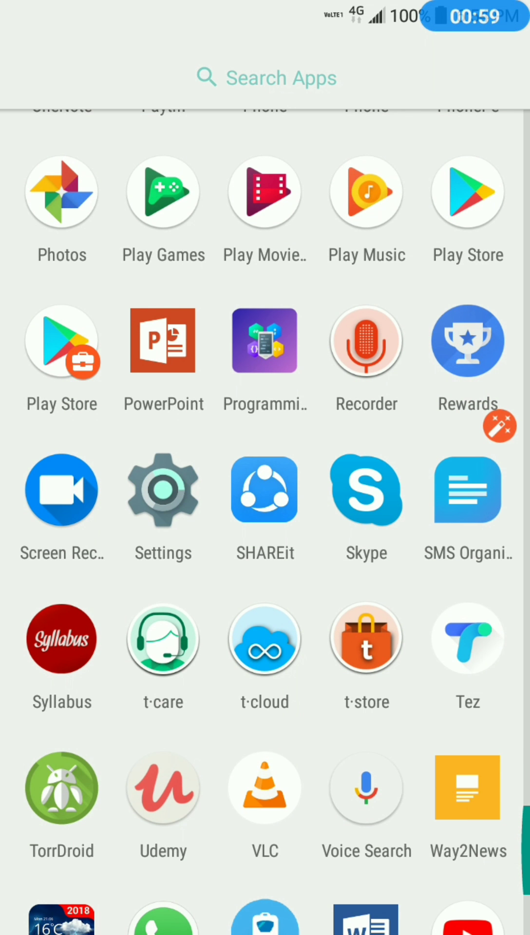
{"action": "left_click_drag", "start_coordinate": [410, 845], "coordinate": [404, 750]}
{"action": "left_click_drag", "start_coordinate": [407, 643], "coordinate": [403, 840]}
{"action": "left_click_drag", "start_coordinate": [402, 401], "coordinate": [394, 876]}
{"action": "left_click_drag", "start_coordinate": [402, 438], "coordinate": [401, 621]}
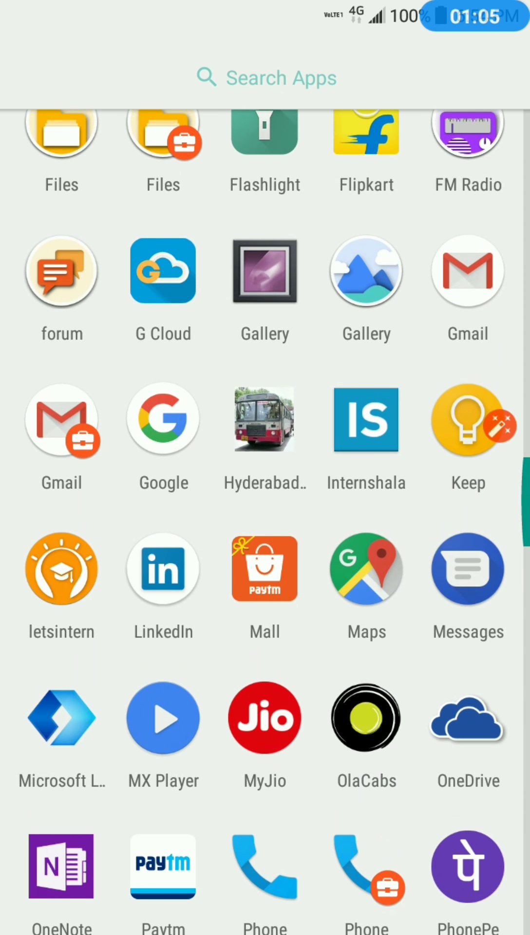
{"action": "left_click_drag", "start_coordinate": [405, 730], "coordinate": [405, 329]}
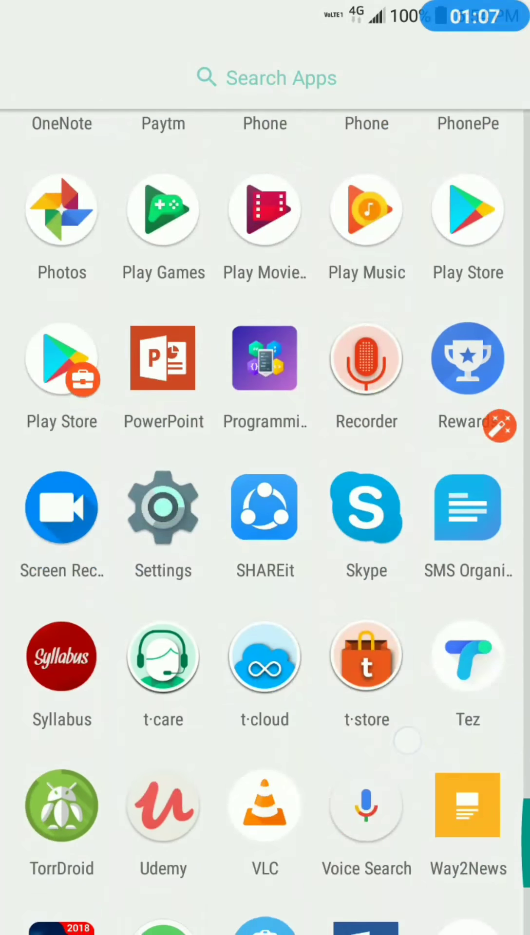
{"action": "left_click_drag", "start_coordinate": [407, 741], "coordinate": [405, 767]}
Step: Open Settings, go to the Google section and launch 'Set up work profile'
{"action": "left_click", "coordinate": [164, 425]}
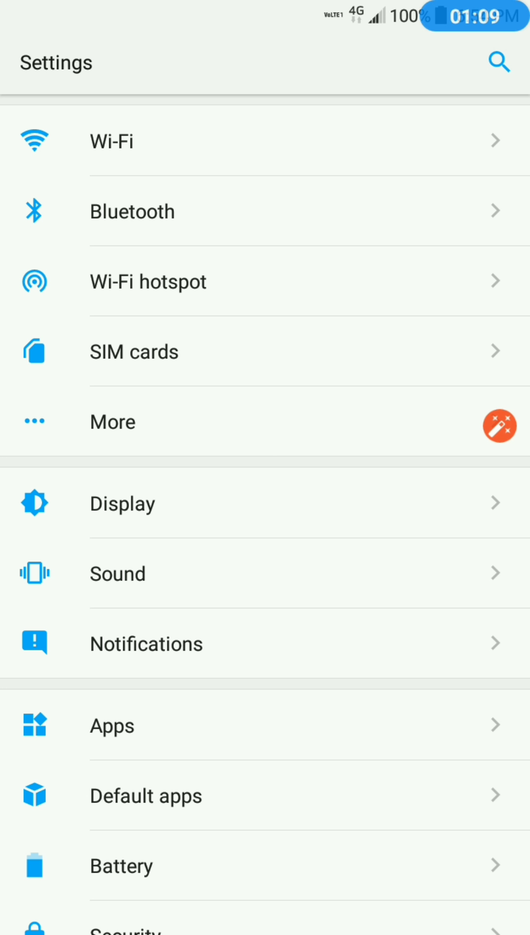
{"action": "left_click_drag", "start_coordinate": [448, 796], "coordinate": [470, 580]}
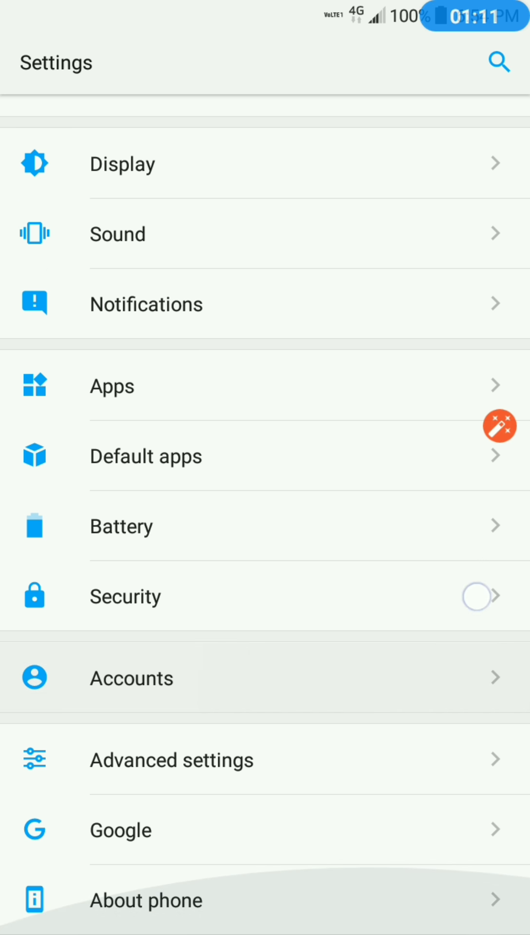
{"action": "left_click_drag", "start_coordinate": [256, 829], "coordinate": [277, 839]}
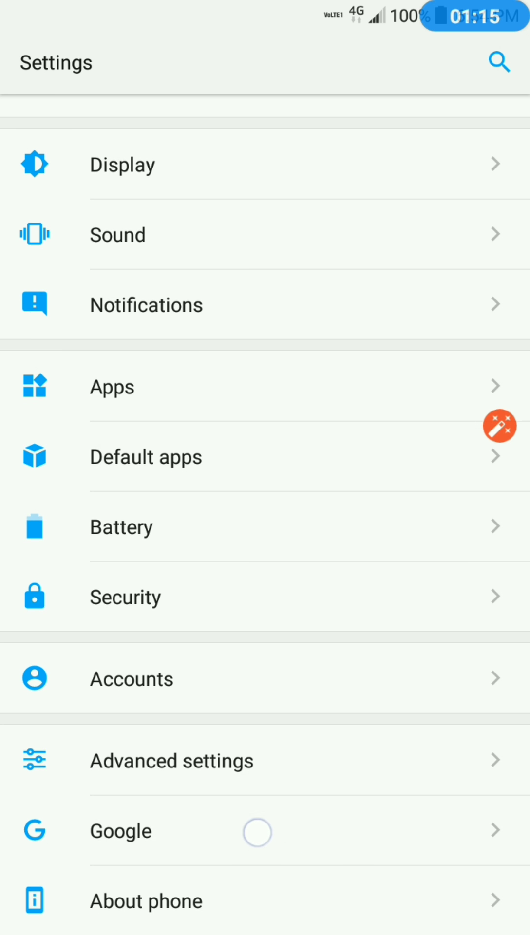
{"action": "mouse_move", "coordinate": [277, 838]}
{"action": "left_mouse_down"}
{"action": "mouse_move", "coordinate": [270, 817]}
{"action": "mouse_move", "coordinate": [334, 743]}
{"action": "left_mouse_up"}
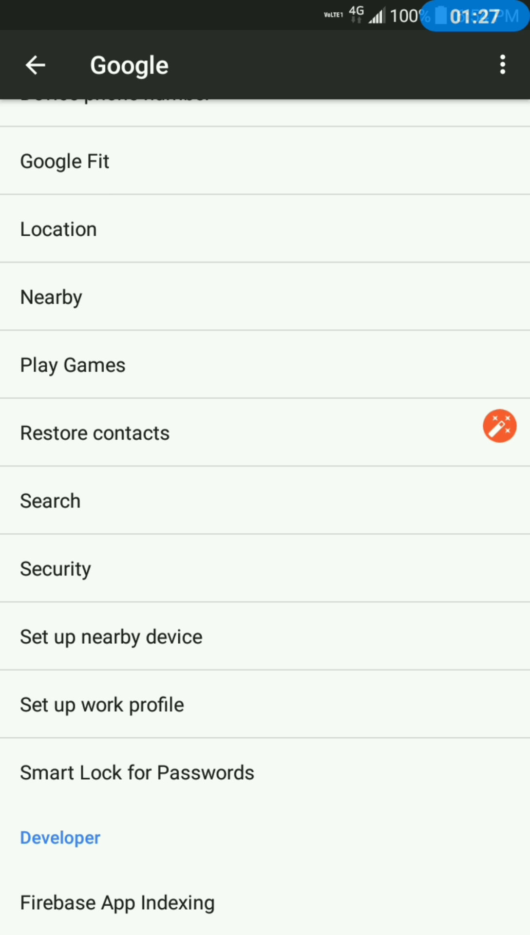
{"action": "mouse_move", "coordinate": [292, 699]}
{"action": "left_mouse_down"}
{"action": "mouse_move", "coordinate": [305, 714]}
{"action": "mouse_move", "coordinate": [377, 708]}
{"action": "mouse_move", "coordinate": [292, 697]}
{"action": "left_mouse_up"}
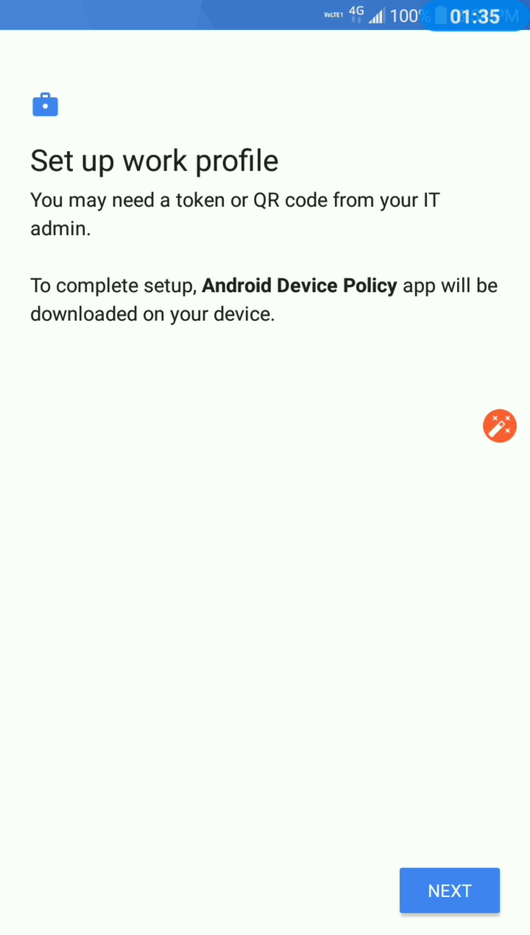
Step: Move past the work profile introduction and choose DON'T HAVE A CODE? for enrollment help
{"action": "left_click", "coordinate": [470, 887]}
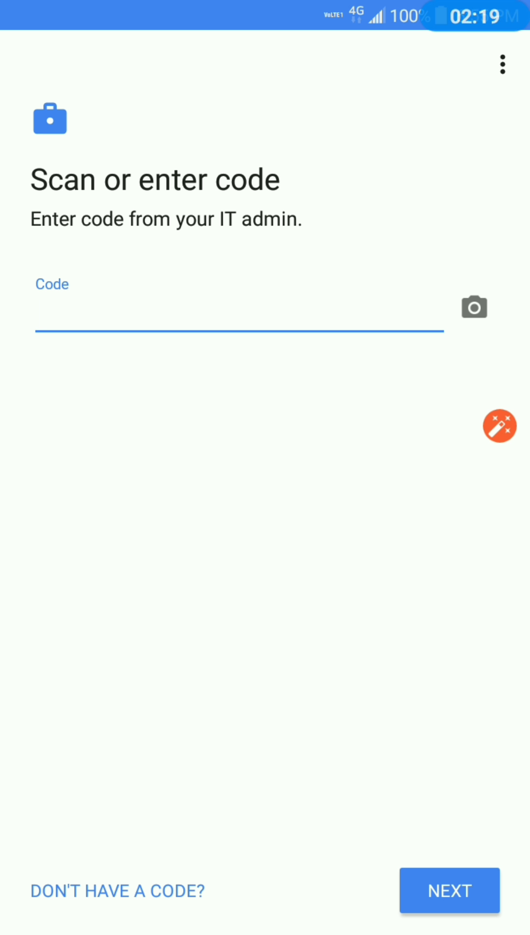
{"action": "left_click", "coordinate": [117, 890]}
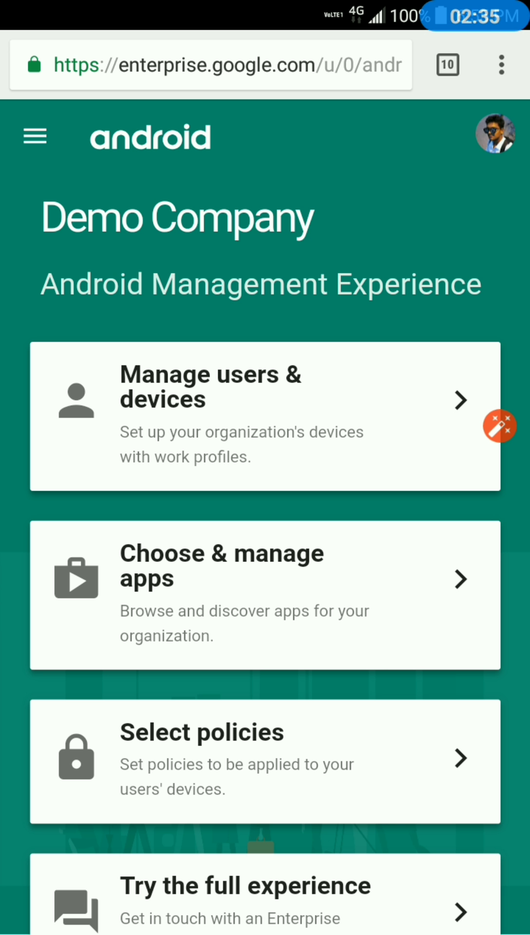
Step: Go to user and device management and bring up a blank User details form with the + button
{"action": "left_click", "coordinate": [367, 391]}
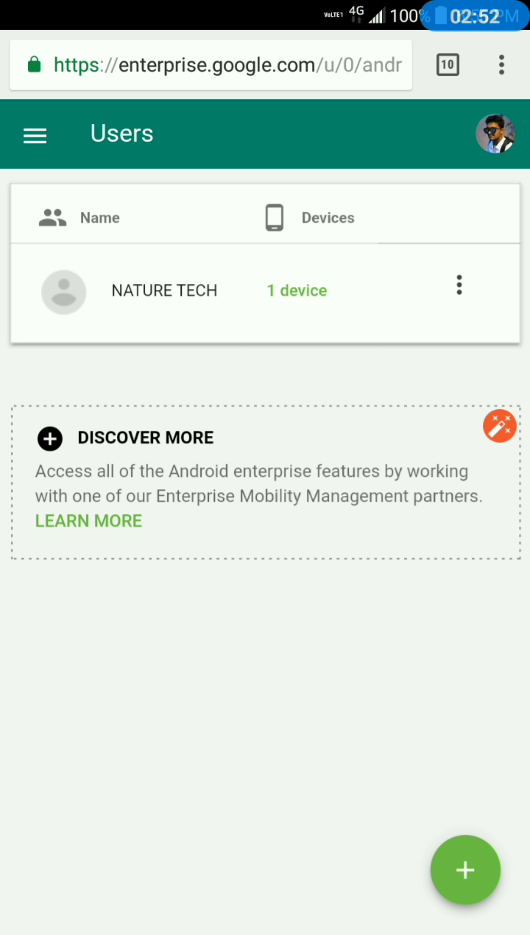
{"action": "left_click", "coordinate": [465, 869]}
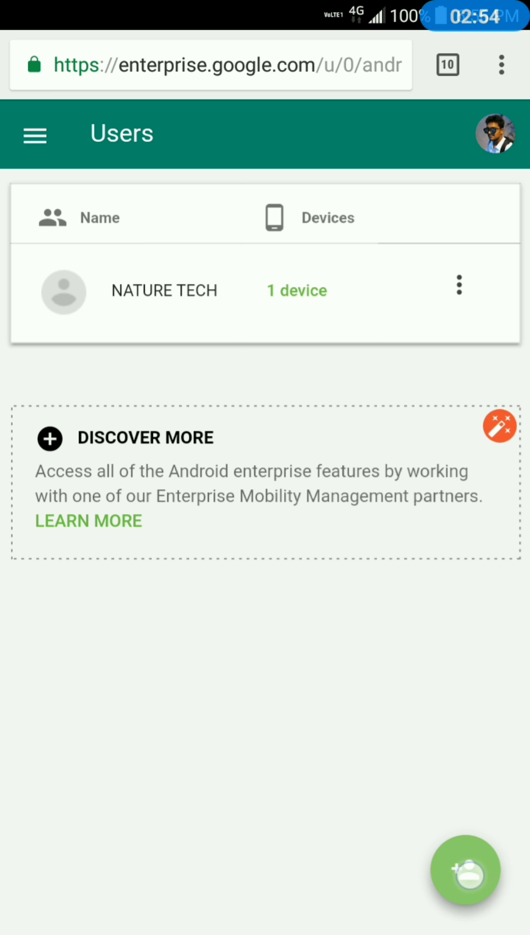
{"action": "left_click", "coordinate": [465, 870]}
{"action": "left_click", "coordinate": [438, 814]}
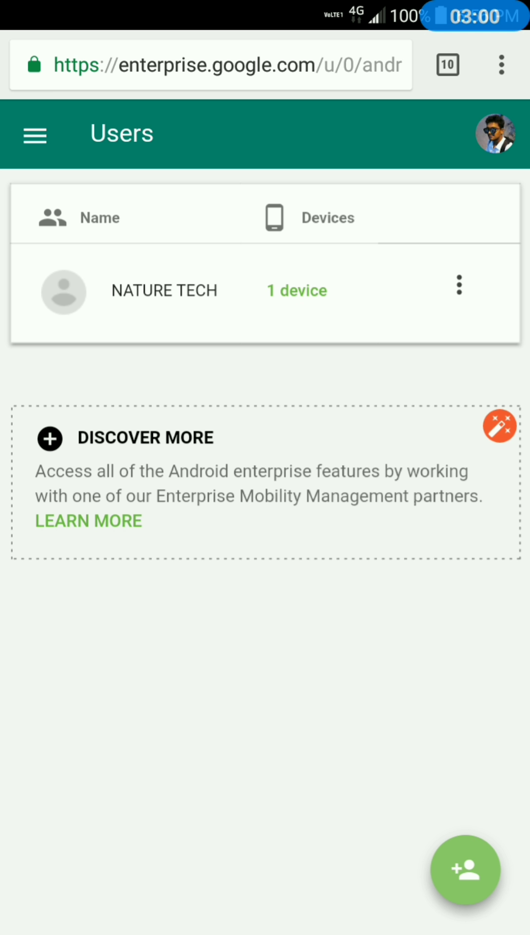
{"action": "left_click", "coordinate": [465, 869]}
Step: Enter Amit's display name and email address to add the user
{"action": "left_click", "coordinate": [240, 350]}
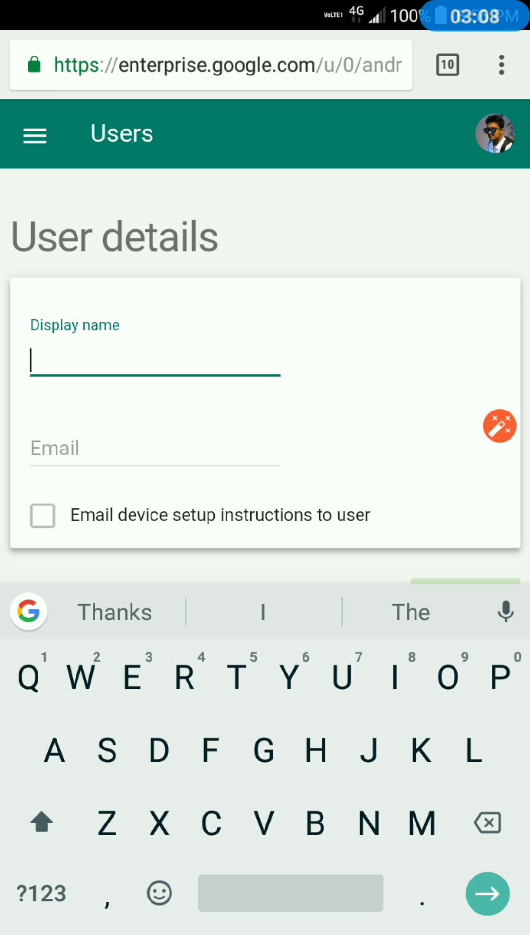
{"action": "type", "text": "Ahhsjwhak"}
{"action": "left_click", "coordinate": [117, 437]}
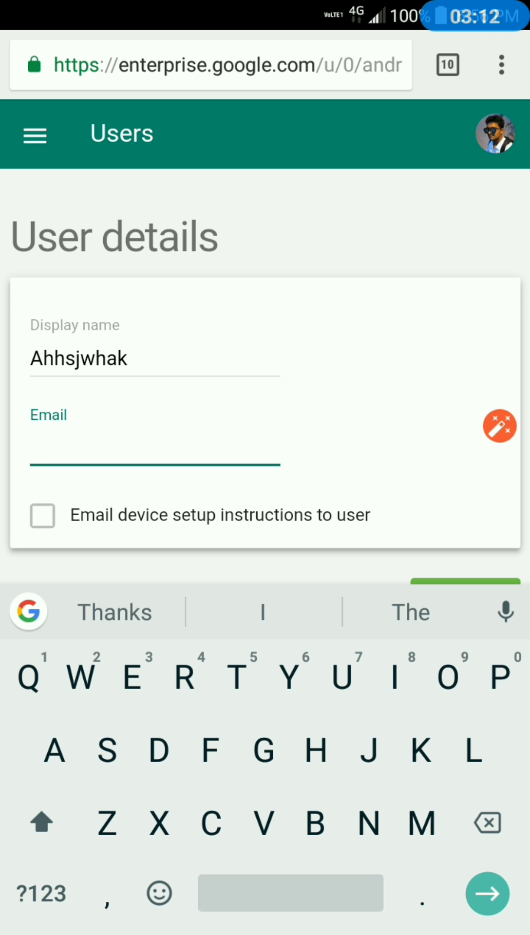
{"action": "type", "text": "Ksjahaj"}
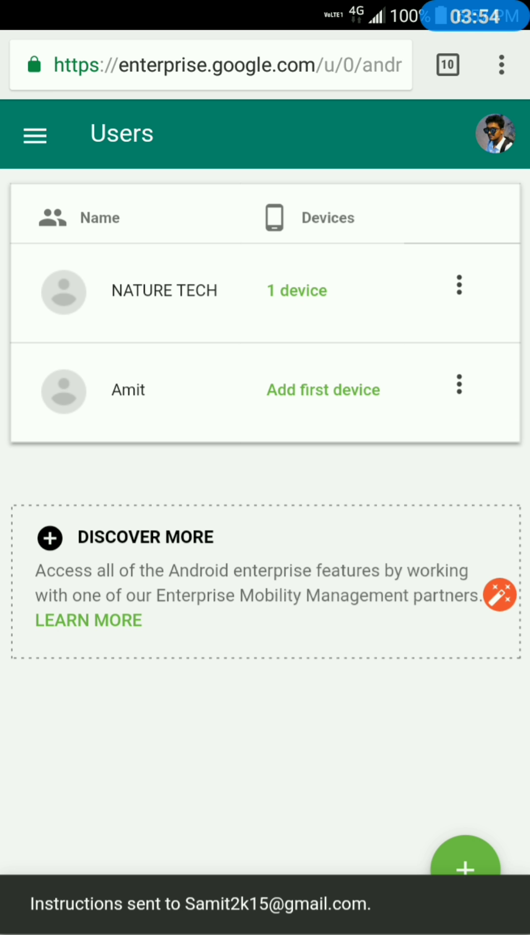
Step: Choose 'Set up now' from Amit's menu and scroll to the 'Enter the code' section
{"action": "left_click", "coordinate": [463, 411]}
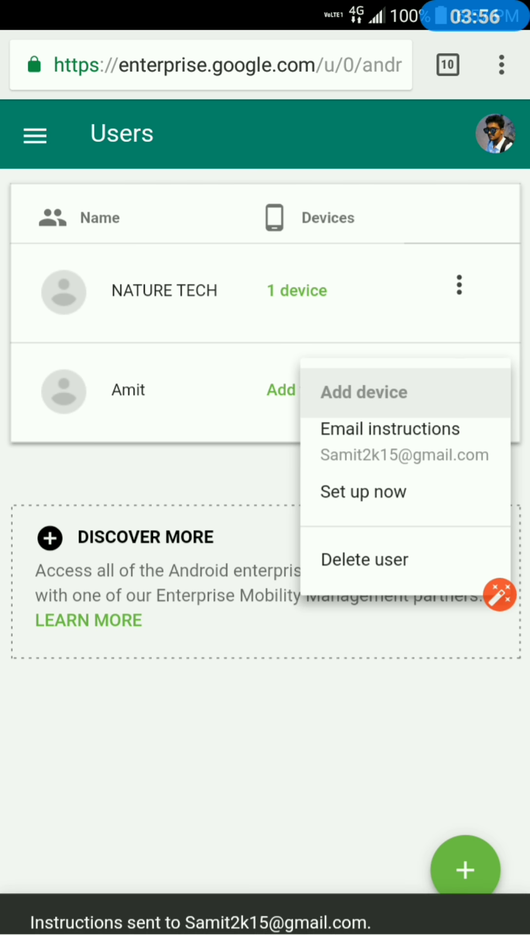
{"action": "left_click", "coordinate": [444, 502]}
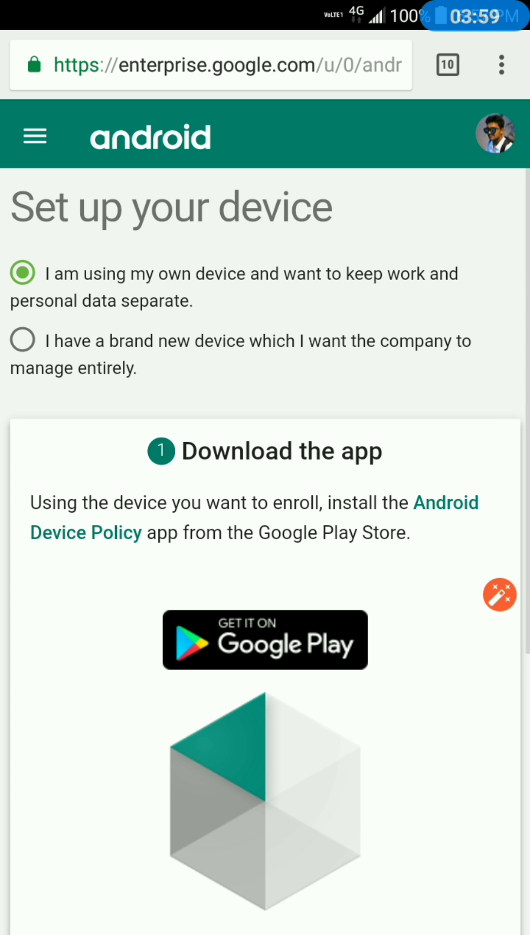
{"action": "mouse_move", "coordinate": [428, 845]}
{"action": "left_mouse_down"}
{"action": "mouse_move", "coordinate": [415, 711]}
{"action": "mouse_move", "coordinate": [416, 603]}
{"action": "mouse_move", "coordinate": [434, 506]}
{"action": "left_mouse_up"}
{"action": "mouse_move", "coordinate": [403, 650]}
{"action": "left_mouse_down"}
{"action": "mouse_move", "coordinate": [403, 713]}
{"action": "mouse_move", "coordinate": [388, 823]}
{"action": "mouse_move", "coordinate": [392, 798]}
{"action": "left_mouse_up"}
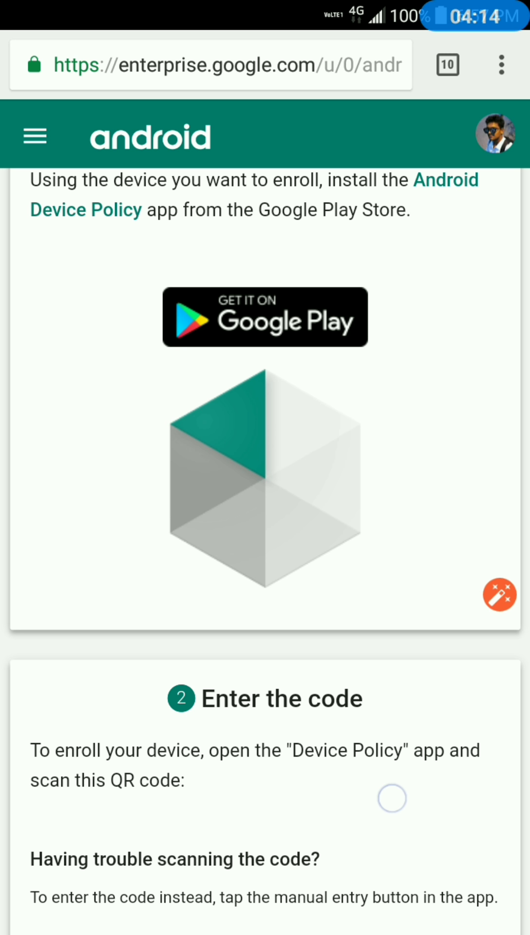
{"action": "left_click_drag", "start_coordinate": [392, 797], "coordinate": [380, 813]}
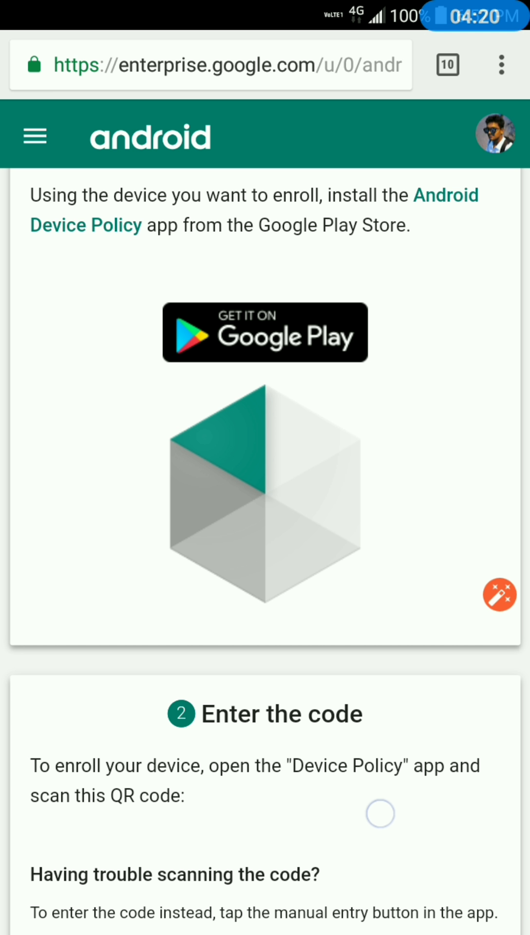
{"action": "left_click_drag", "start_coordinate": [380, 813], "coordinate": [380, 817]}
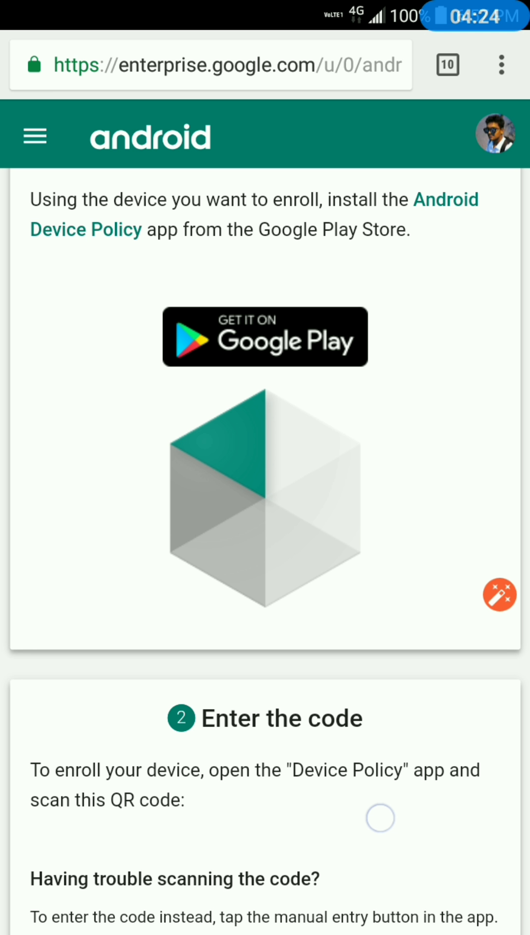
{"action": "scroll", "coordinate": [265, 511], "scroll_direction": "down", "scroll_amount": 1}
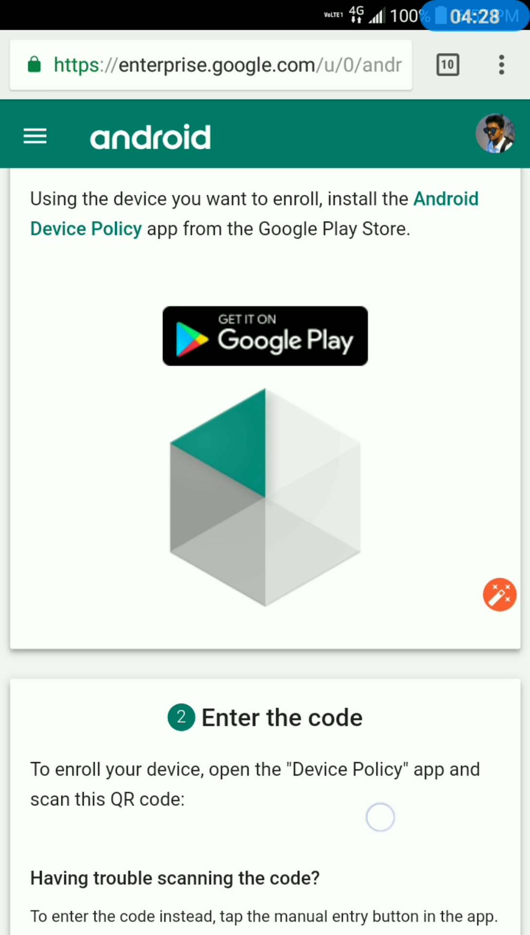
{"action": "scroll", "coordinate": [397, 718], "scroll_direction": "up", "scroll_amount": 2}
{"action": "scroll", "coordinate": [397, 719], "scroll_direction": "up", "scroll_amount": 3}
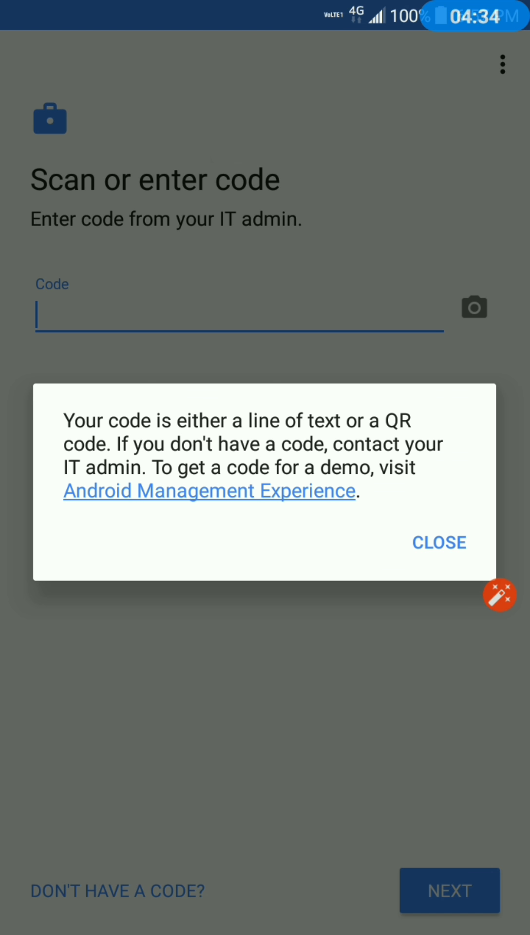
Step: Dismiss the code help, switch from the camera scanner to code entry, then back out
{"action": "key", "text": "Escape"}
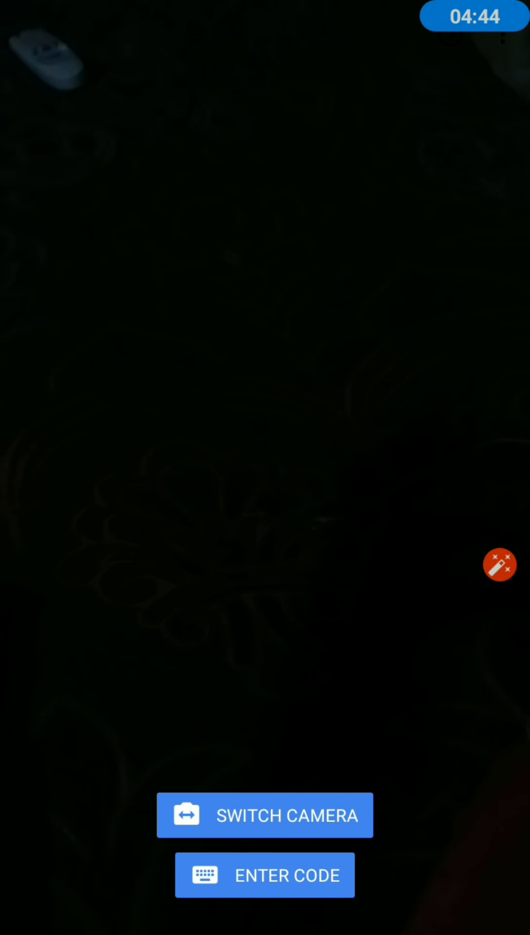
{"action": "left_click", "coordinate": [264, 875]}
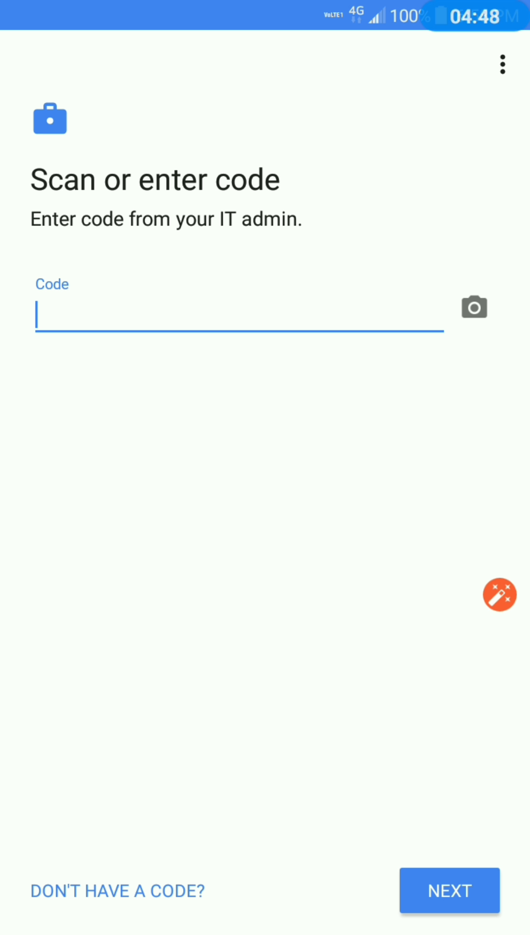
{"action": "key", "text": "Escape"}
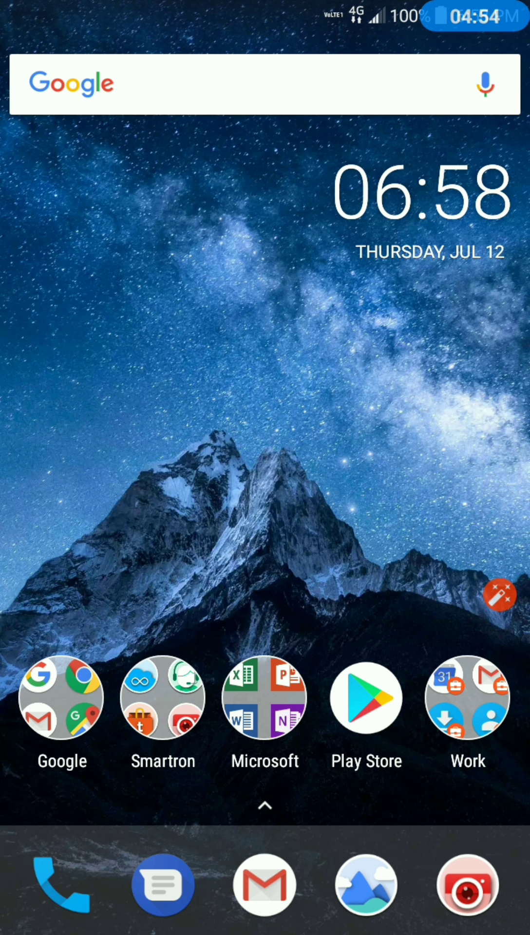
Step: Expand the Work folder and scroll through its badged apps, including Device Policy
{"action": "left_click", "coordinate": [467, 697]}
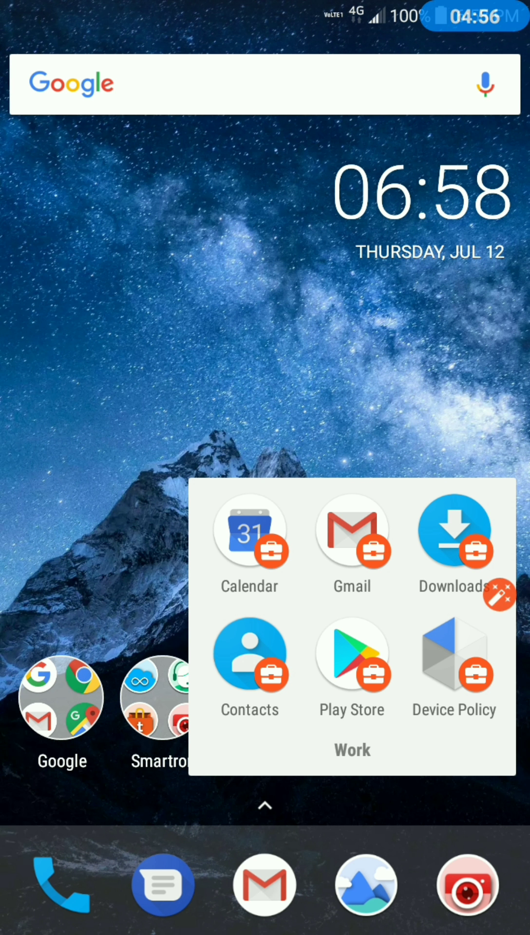
{"action": "left_click_drag", "start_coordinate": [499, 594], "coordinate": [499, 383]}
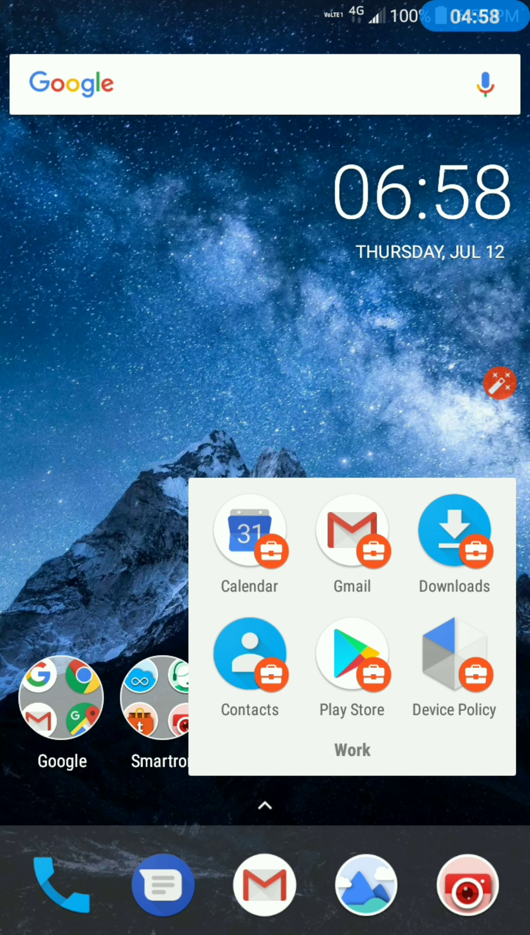